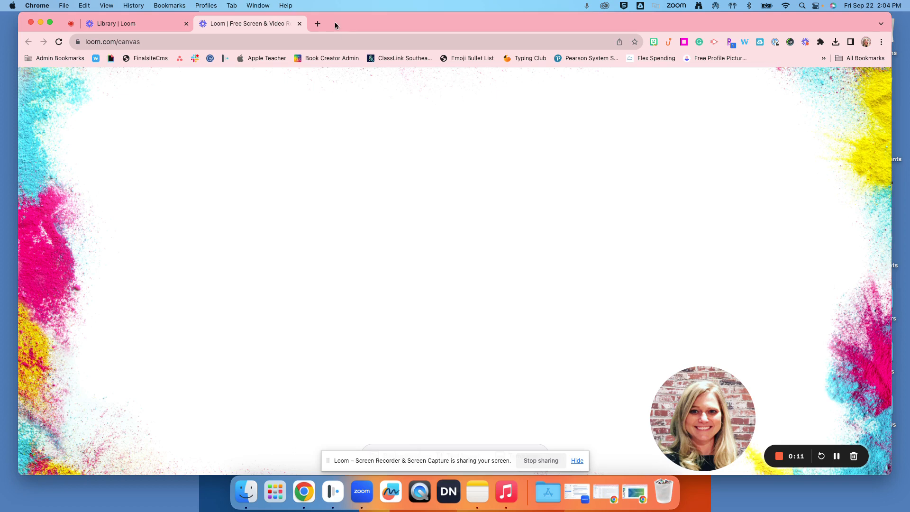
Open Google Calendar in a new browser tab.
left_click(315, 24)
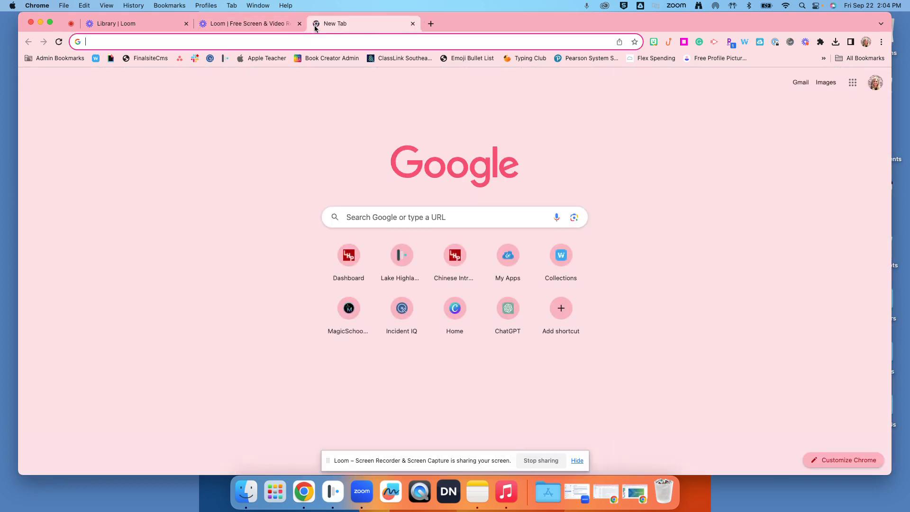
left_click(853, 84)
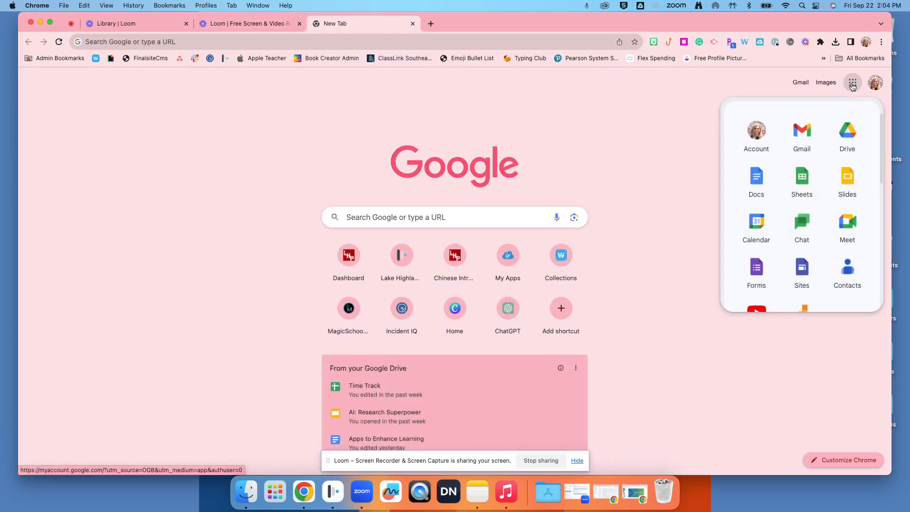
left_click(756, 222)
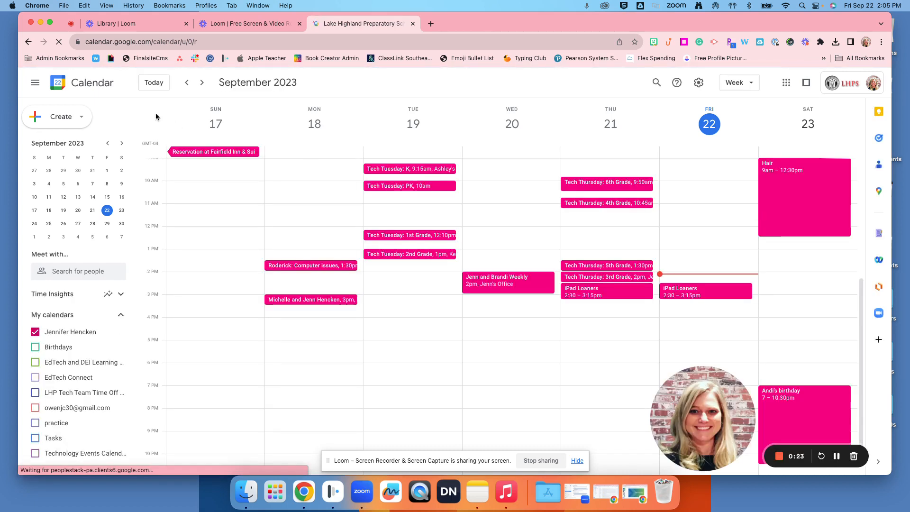
Create a new appointment schedule titled "Parent Conference Day".
left_click(79, 119)
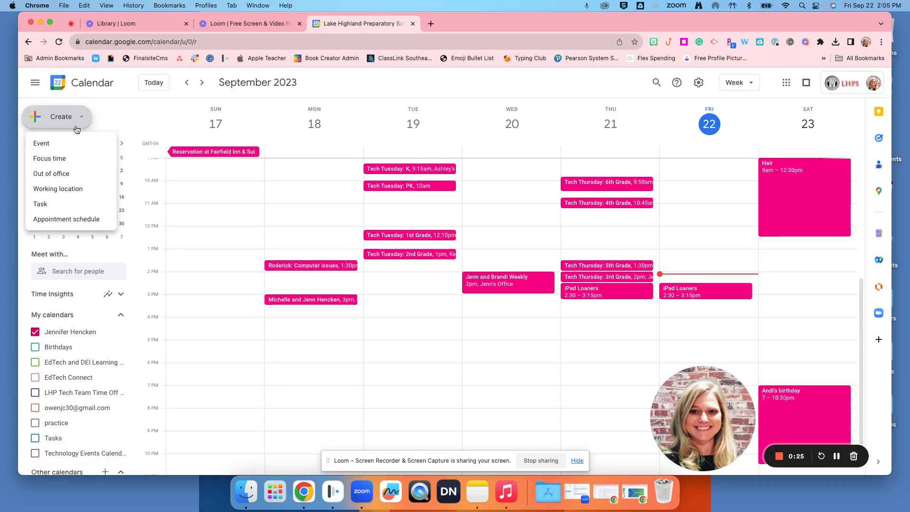
left_click(67, 218)
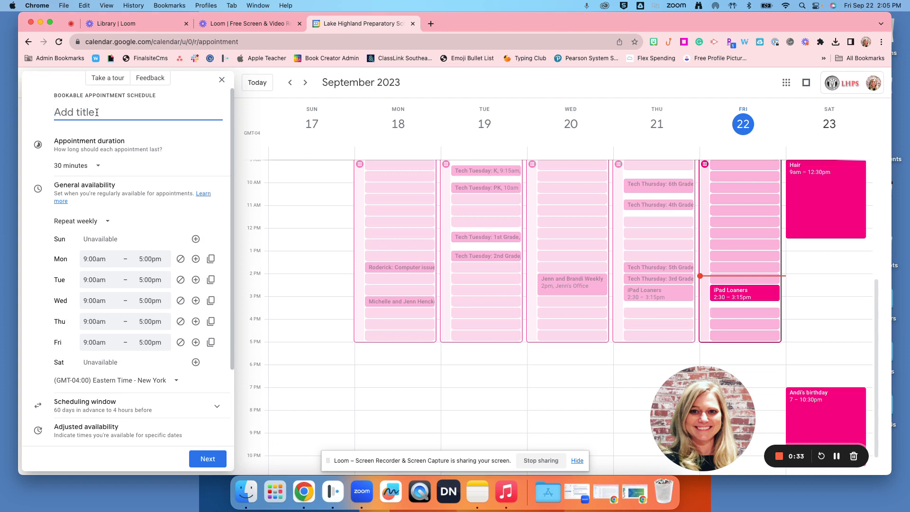
type("Parent Conference")
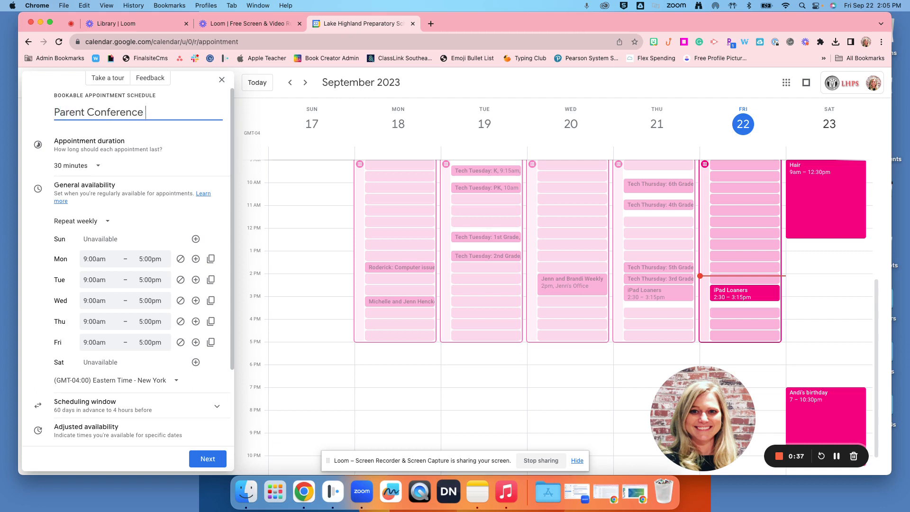
type(" Day")
Set a custom appointment duration of 20 minutes.
left_click(92, 166)
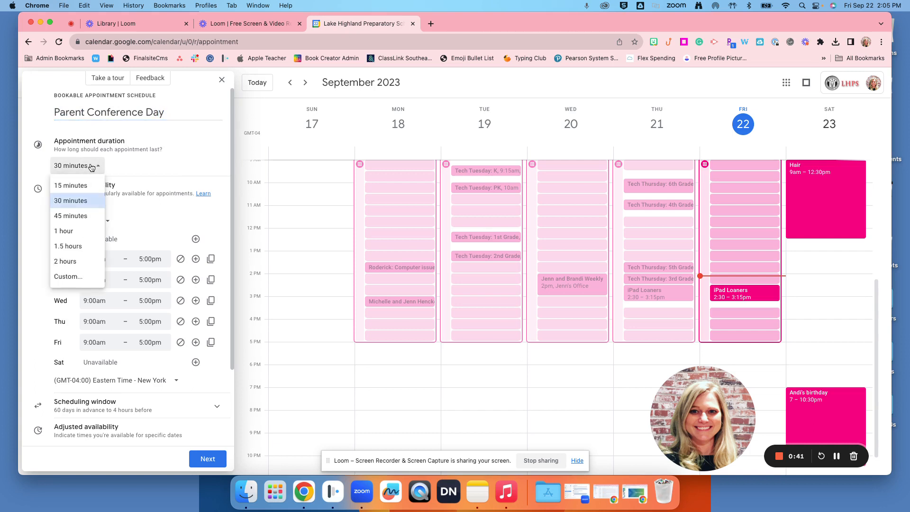
left_click(65, 278)
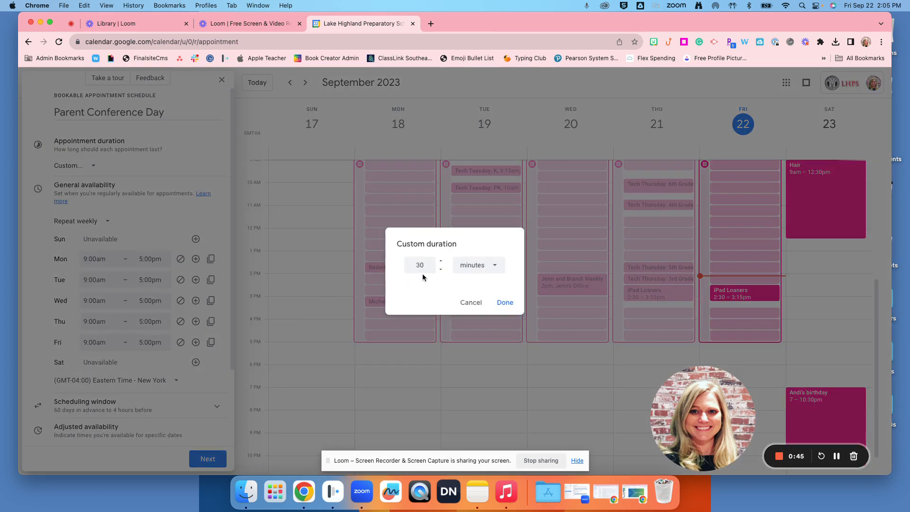
double_click(421, 266)
key("BackSpace")
type("20")
left_click(493, 266)
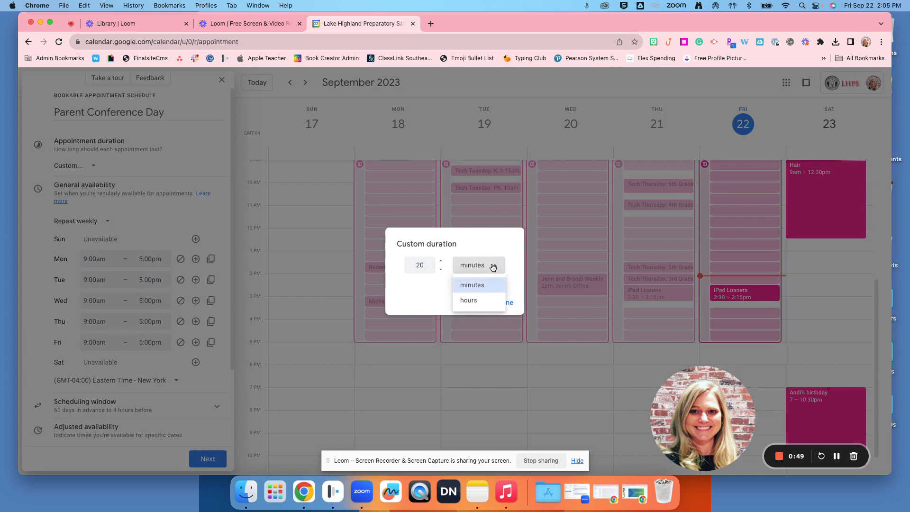
left_click(493, 267)
left_click(505, 301)
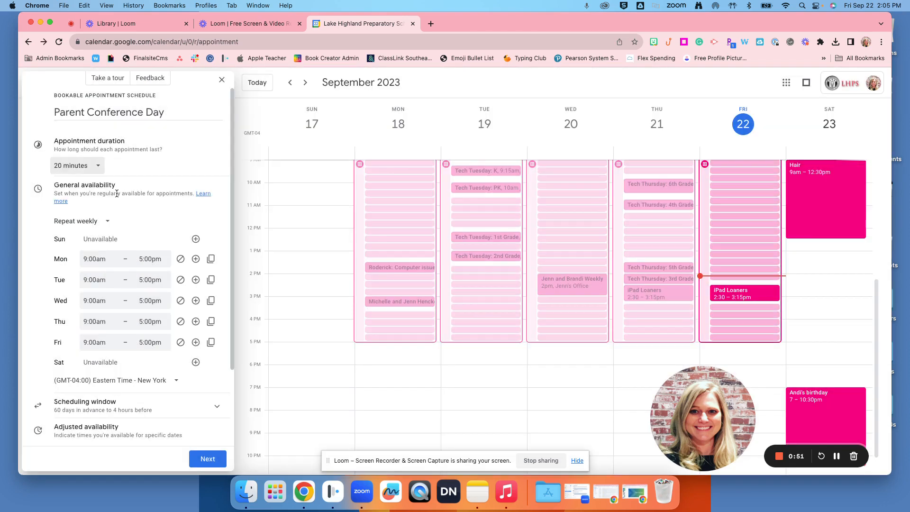
Make the availability non-repeating and set its date to Oct 2, 2023.
left_click(107, 220)
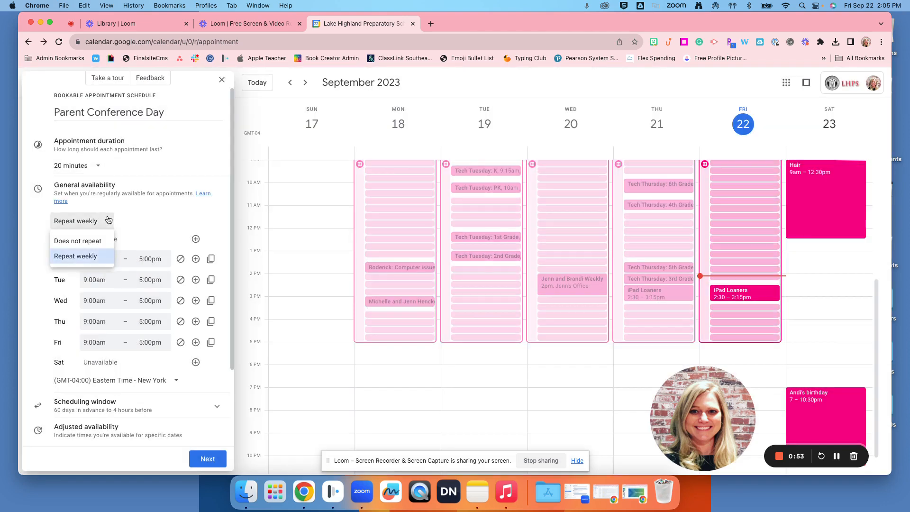
left_click(92, 240)
left_click(89, 230)
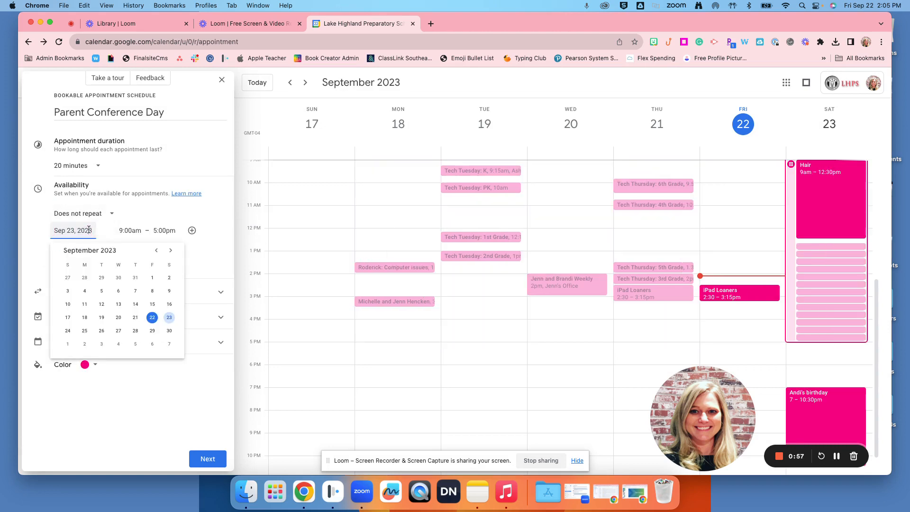
left_click(170, 252)
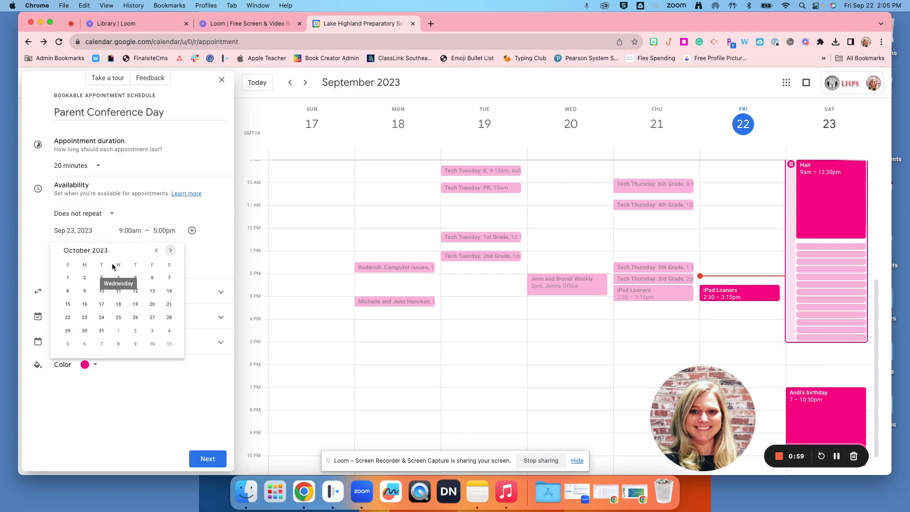
left_click(85, 278)
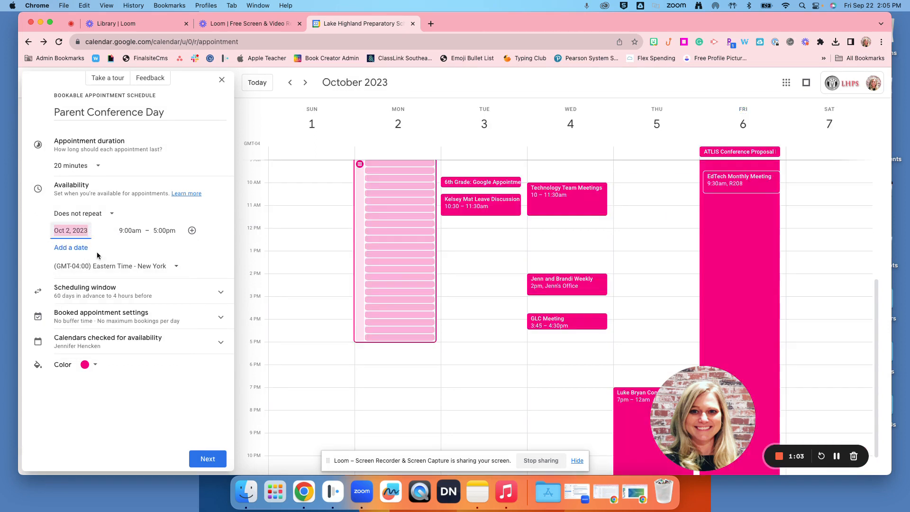
Set the Oct 2 availability to 7:30am – 12:00pm and add a second period from 1:00pm to 4:00pm.
left_click(135, 230)
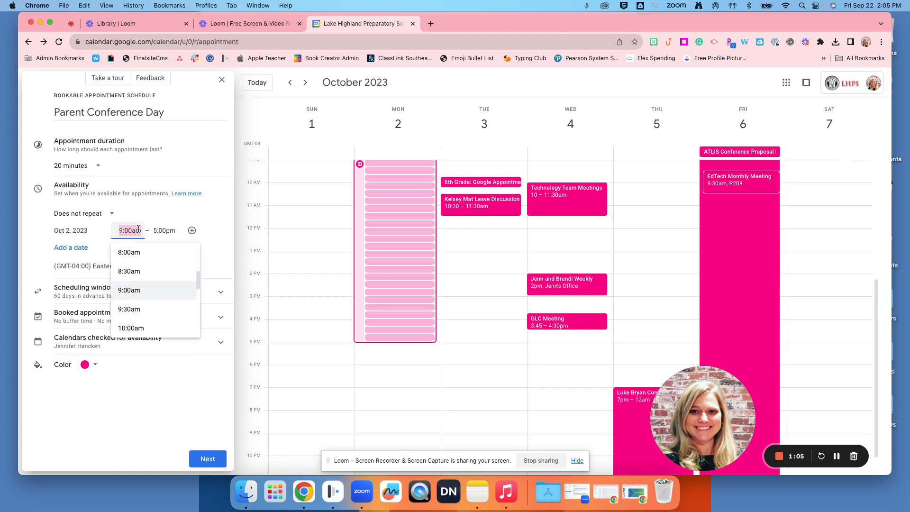
scroll(137, 282, "up", 3)
left_click(137, 281)
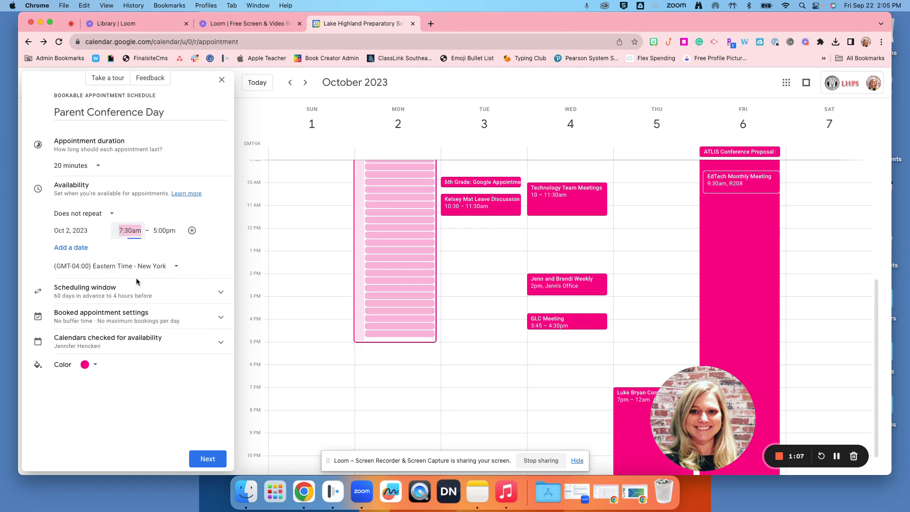
left_click(167, 233)
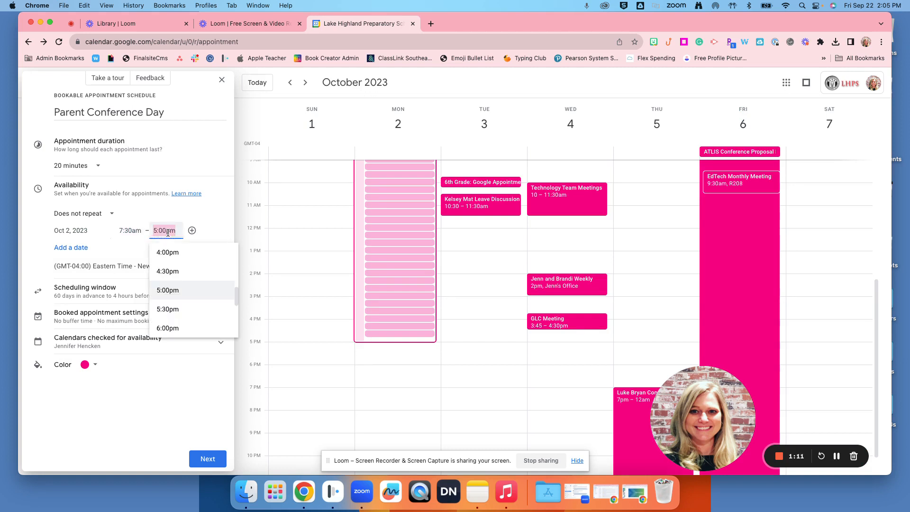
scroll(166, 287, "up", 5)
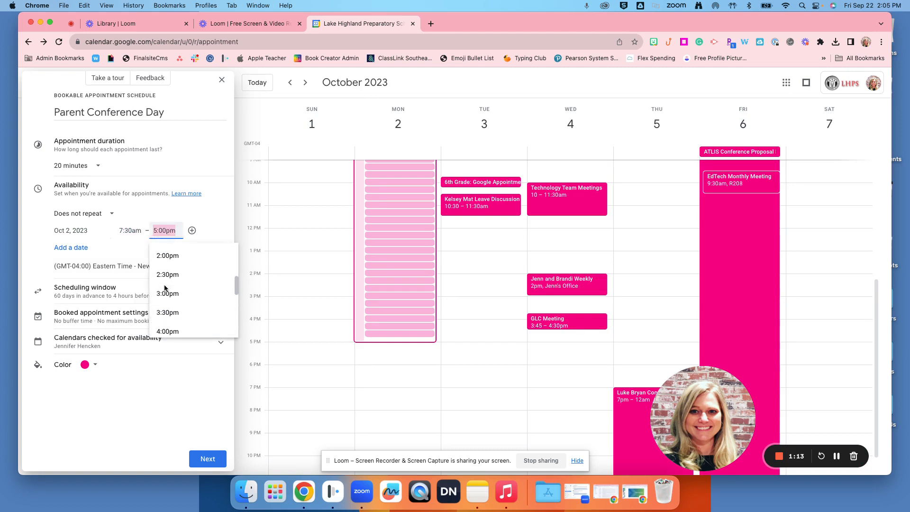
scroll(165, 288, "up", 3)
left_click(166, 280)
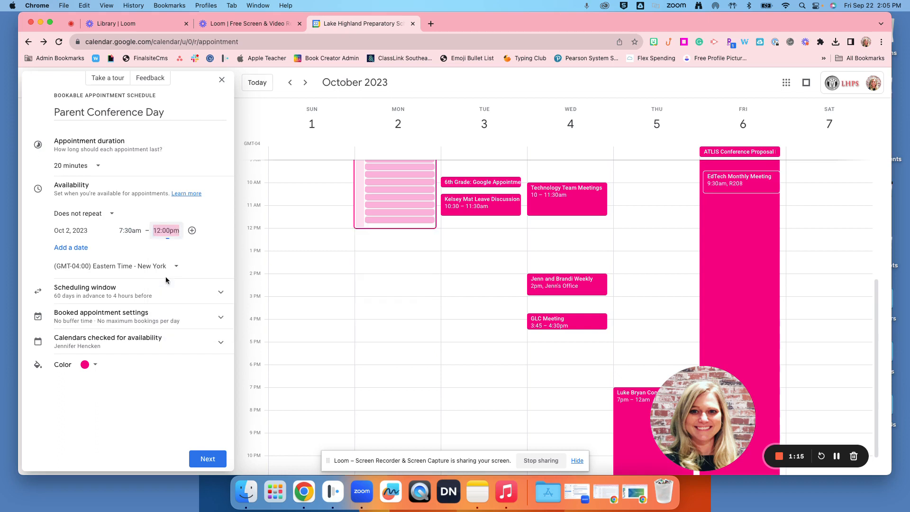
left_click(192, 231)
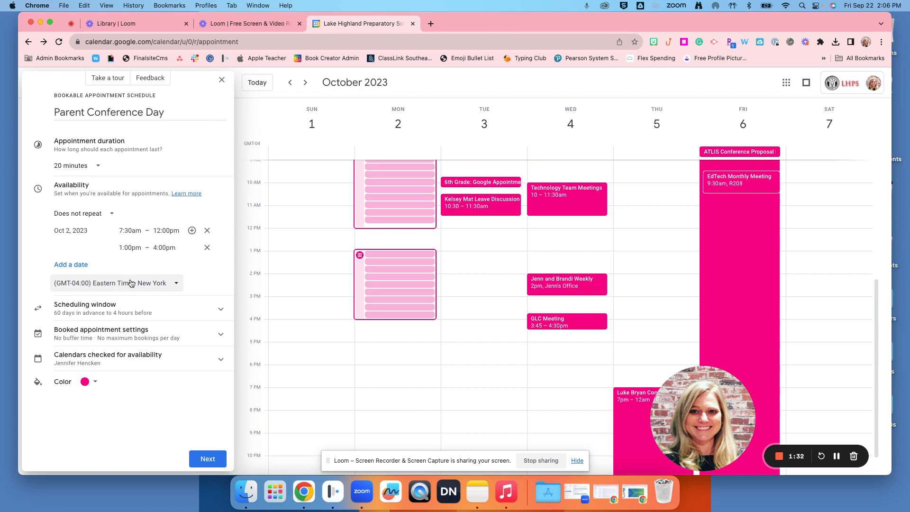
In the scheduling window settings, set the minimum time before an appointment can be booked to 24 hours.
left_click(124, 306)
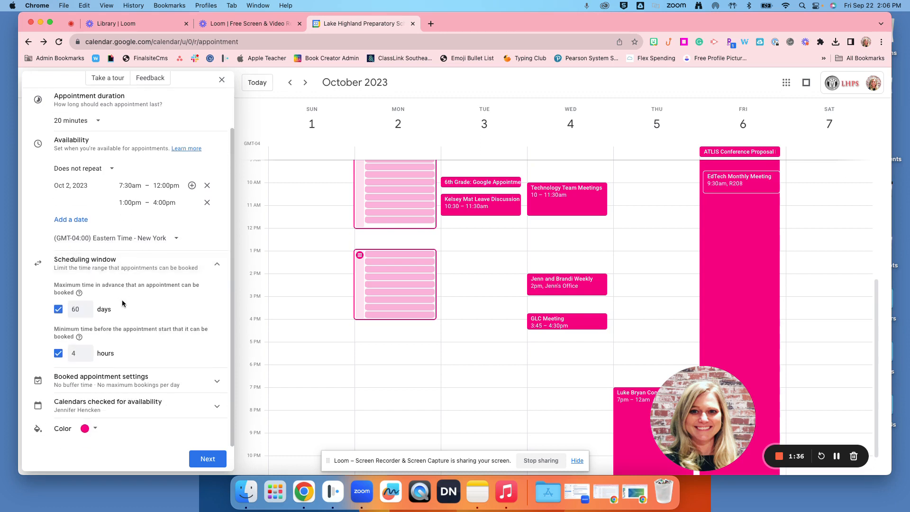
left_click(75, 354)
key("BackSpace")
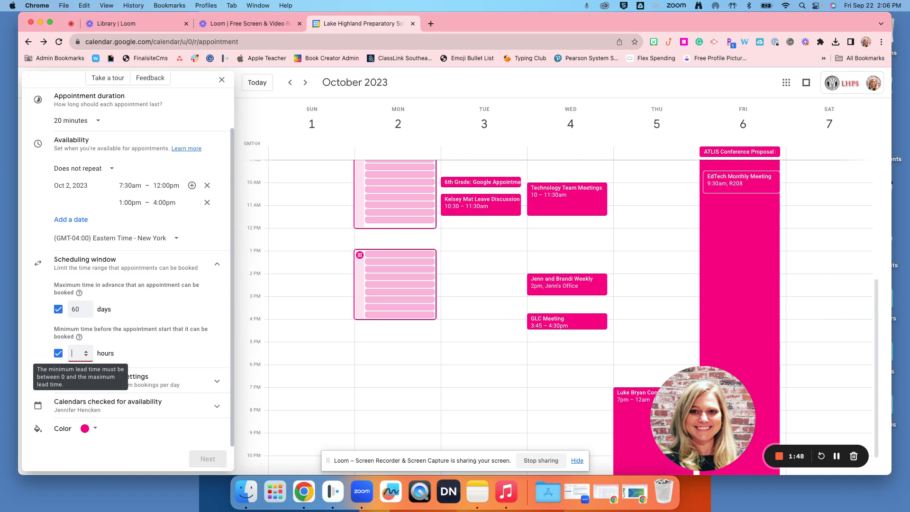
type("24")
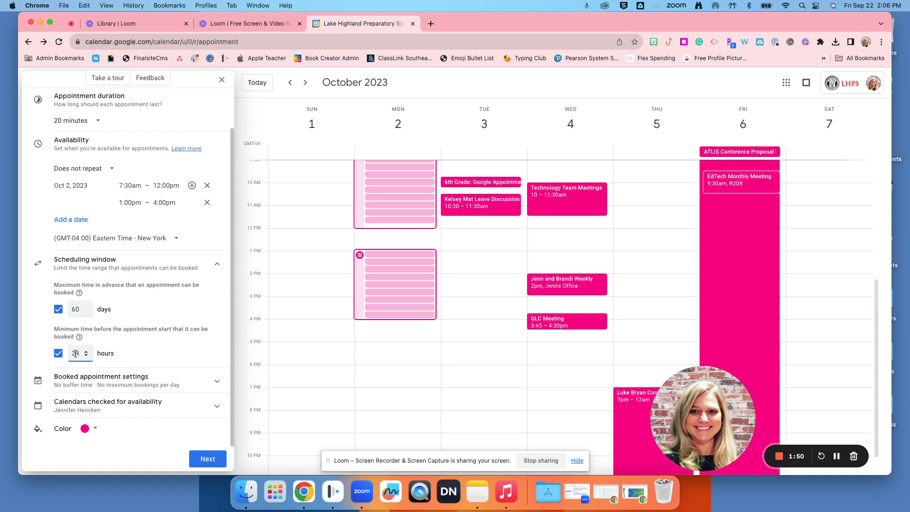
Enable buffer time between appointment slots in the booked appointment settings and set it to 10 minutes.
left_click(121, 385)
scroll(120, 387, "down", 2)
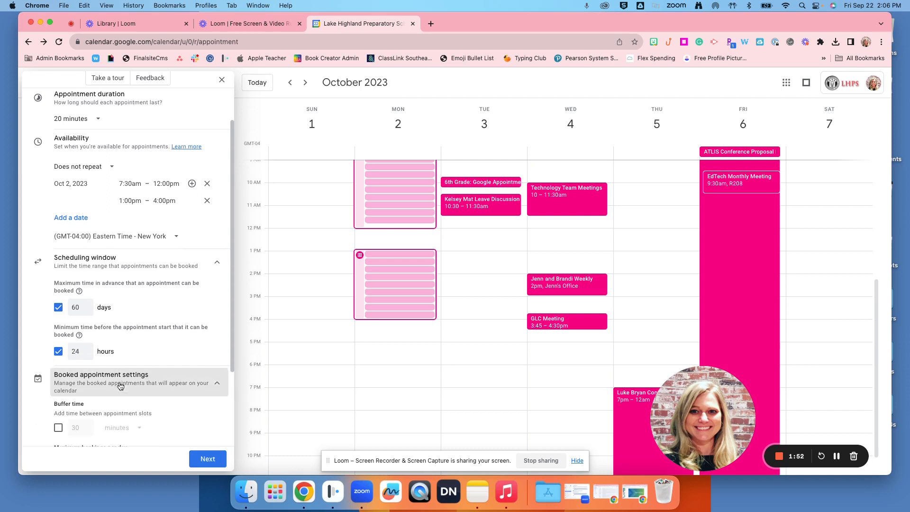
left_click(59, 343)
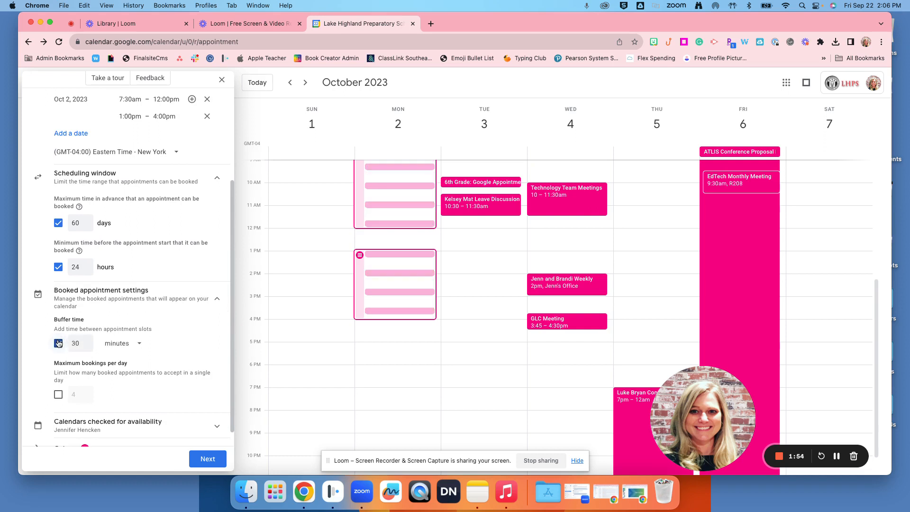
left_click(75, 343)
key("BackSpace")
type("2")
key("BackSpace")
type("1")
scroll(112, 375, "down", 1)
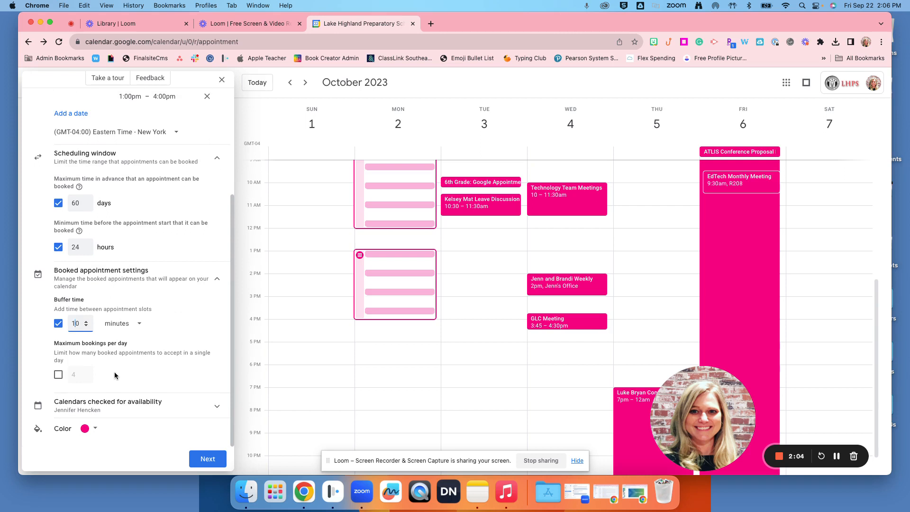
left_click(114, 373)
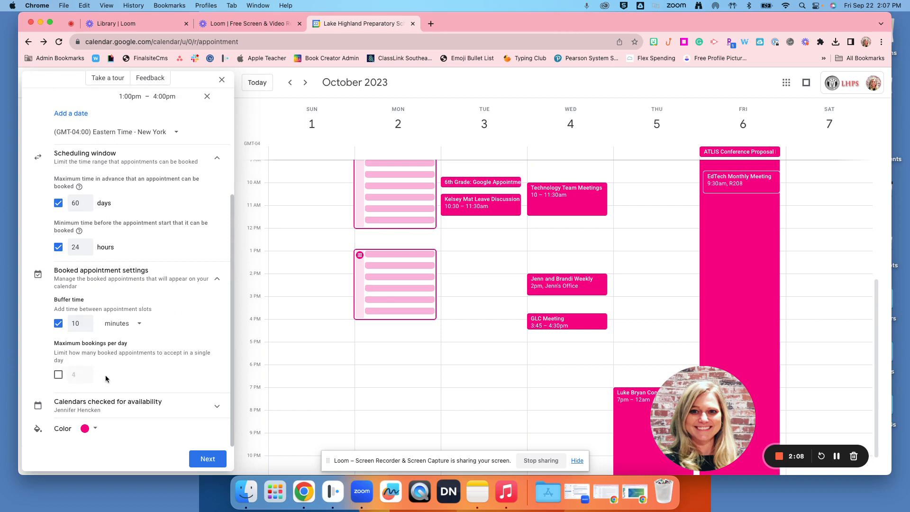
Review which calendars are checked for availability and the color choices for the schedule.
left_click(129, 406)
scroll(107, 434, "down", 1)
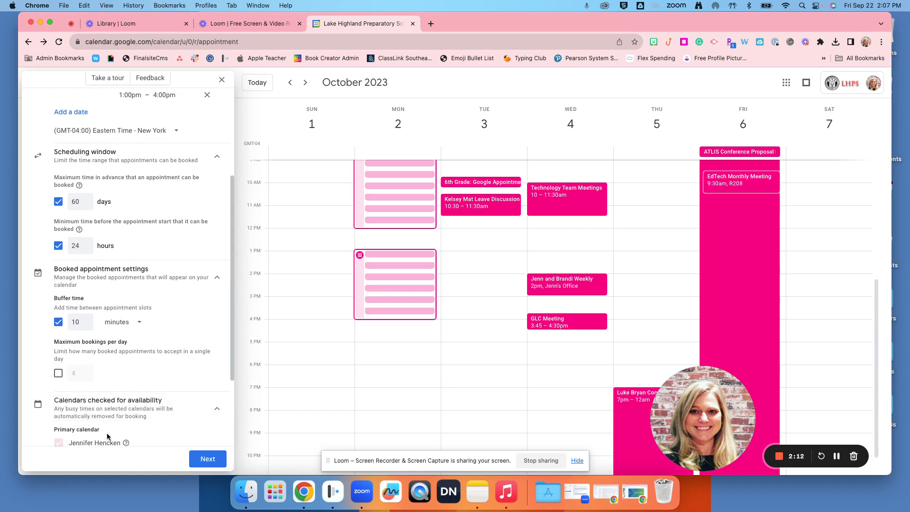
scroll(99, 402, "down", 1)
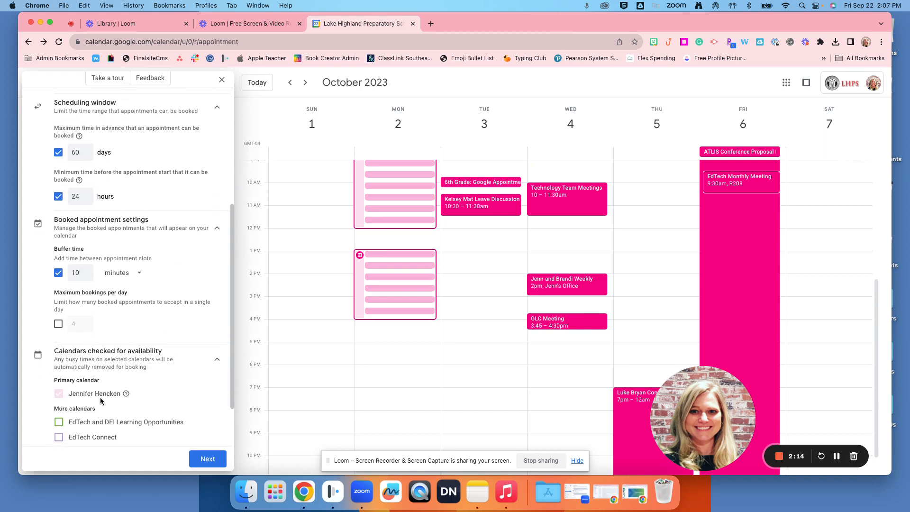
left_click(216, 366)
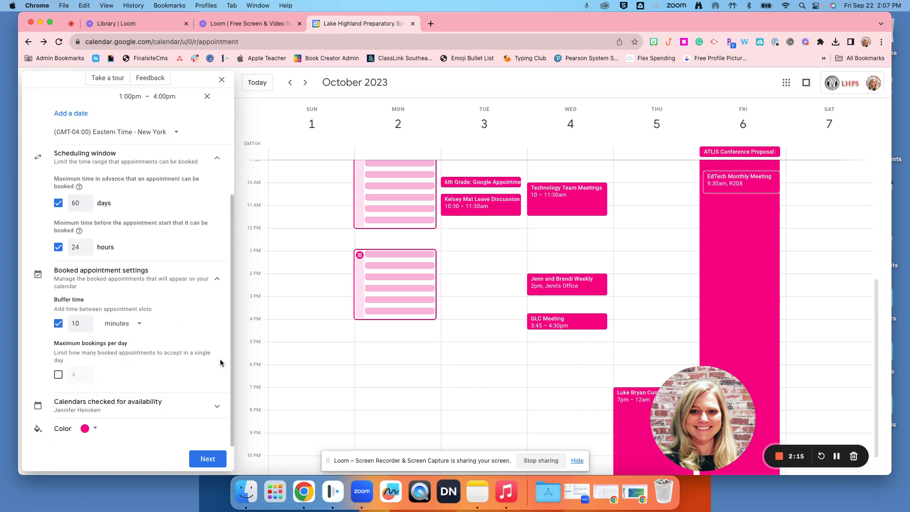
left_click(92, 428)
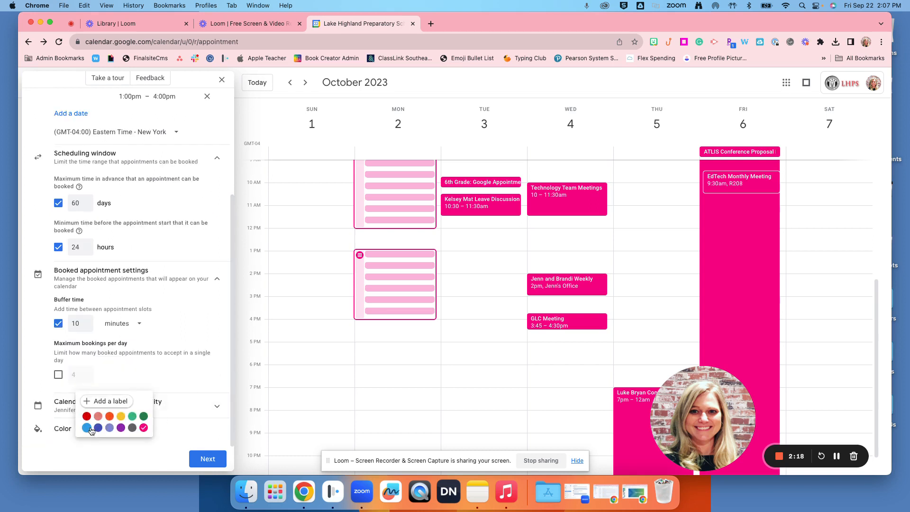
Continue to the booking page details, check the displayed photo and name, and set an in-person meeting at "B101 LS Library".
left_click(202, 461)
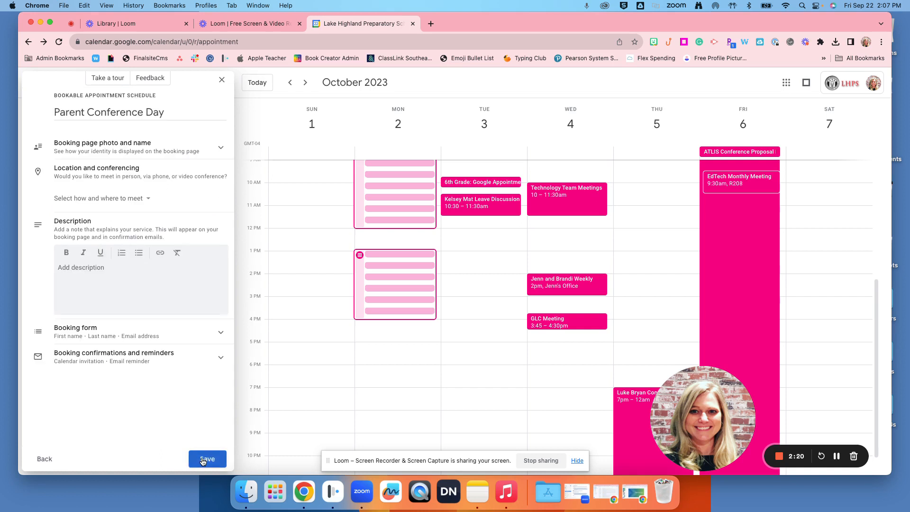
left_click(152, 142)
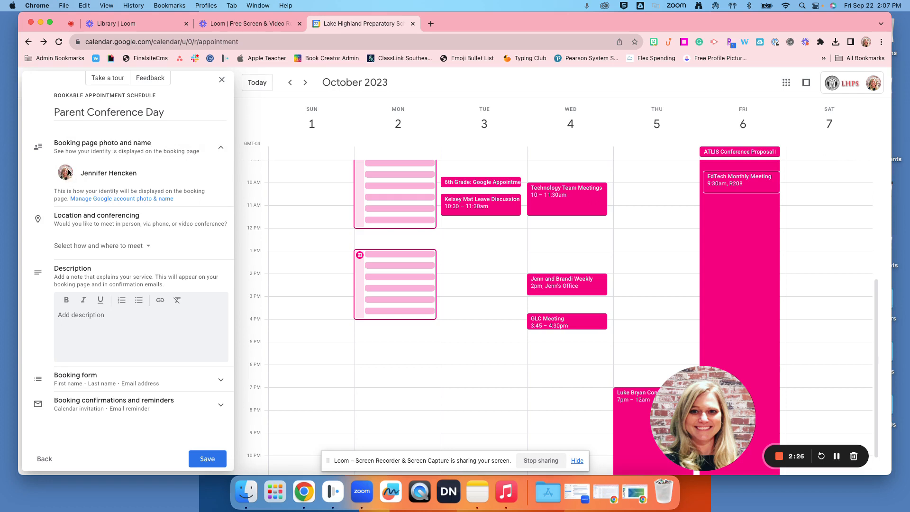
left_click(77, 245)
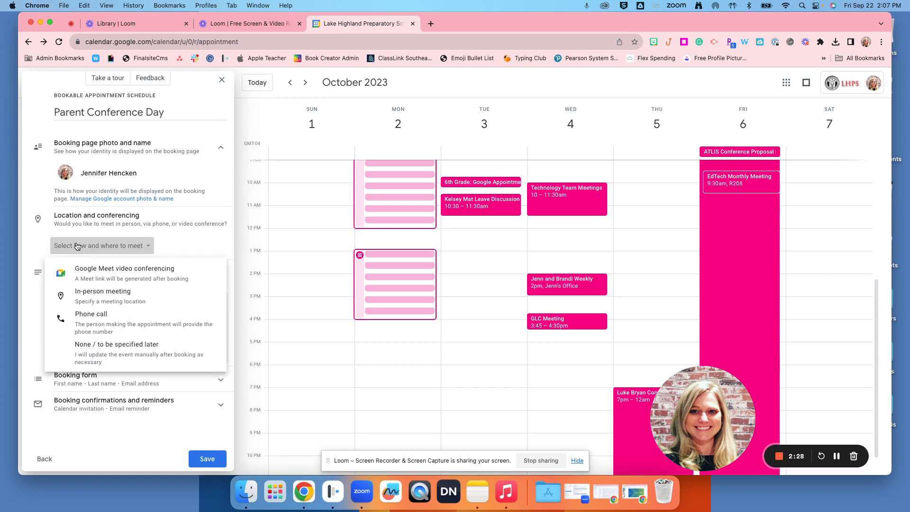
left_click(80, 297)
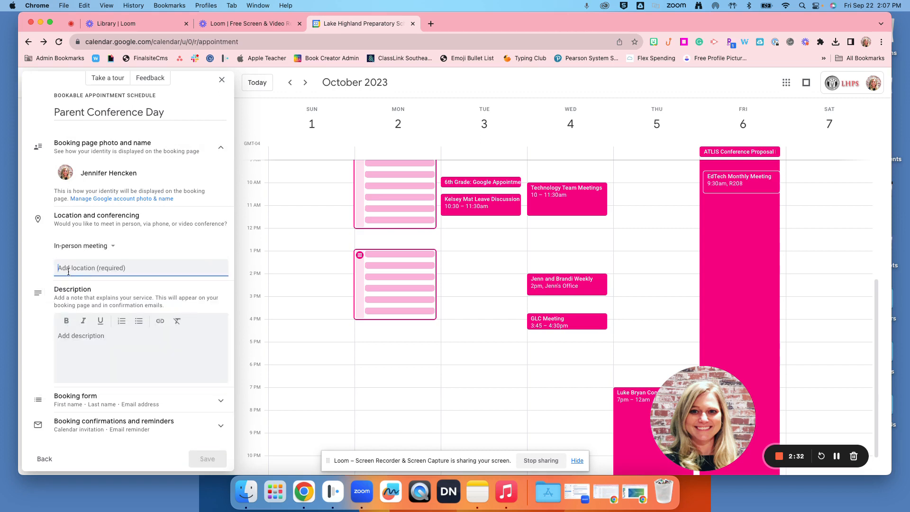
type("B")
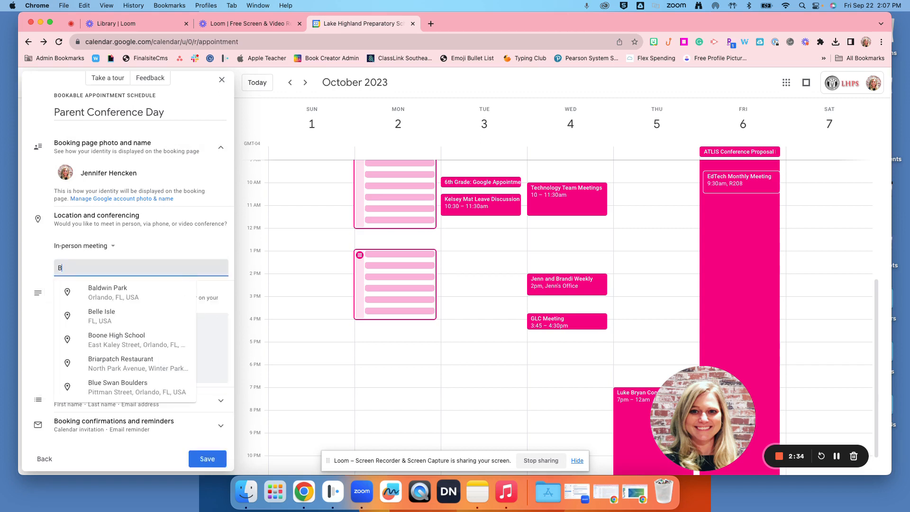
type("101 LS ")
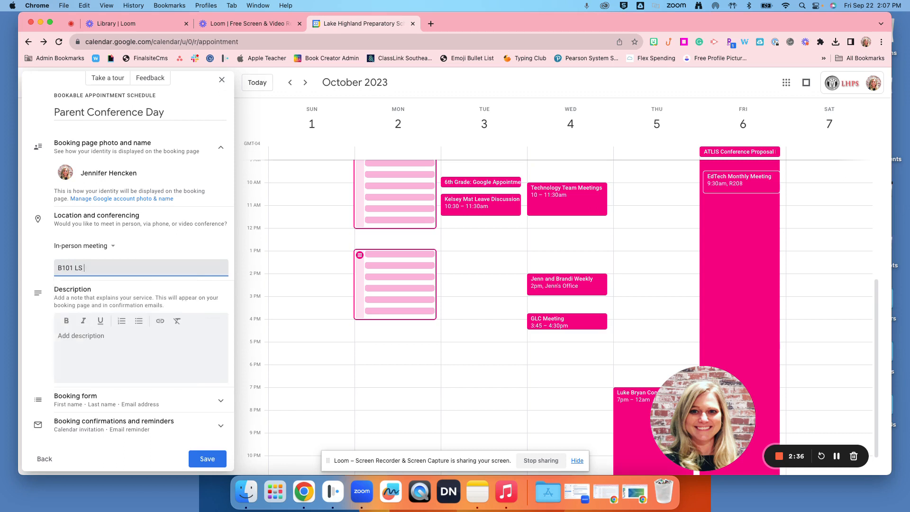
type("Library")
Enter the booking page description "Parent conference to talk about your child's progress.".
left_click(75, 335)
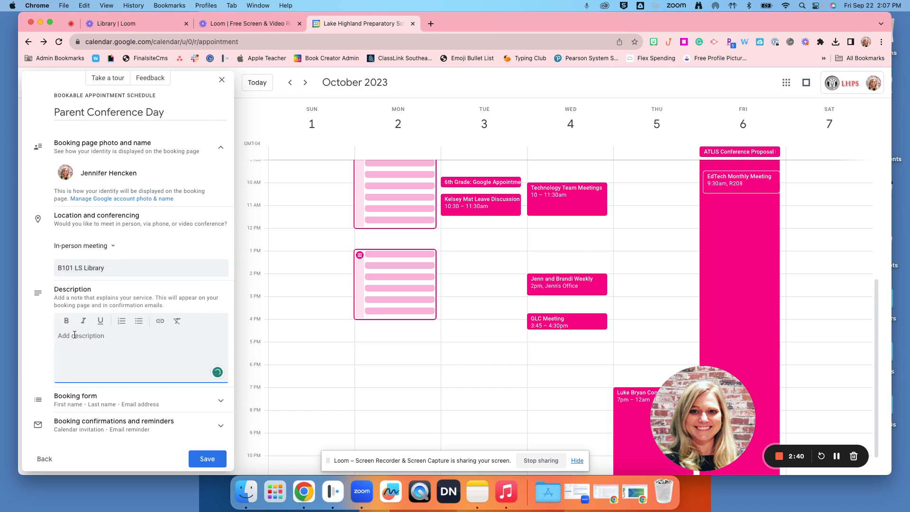
type("Parent conference ")
type("to talk aou")
type("out yout")
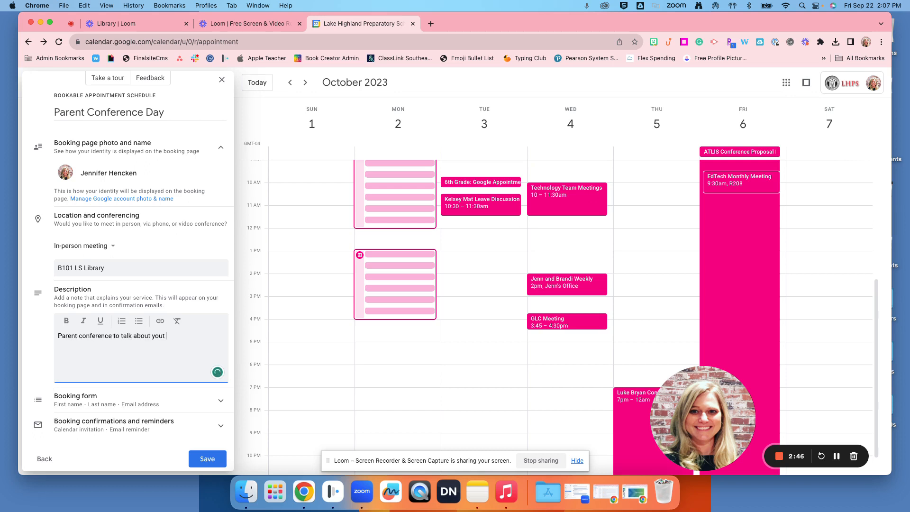
key("BackSpace")
type("r child's progress.")
Add a required custom item named "Student Name" to the booking form.
left_click(85, 403)
scroll(87, 406, "down", 3)
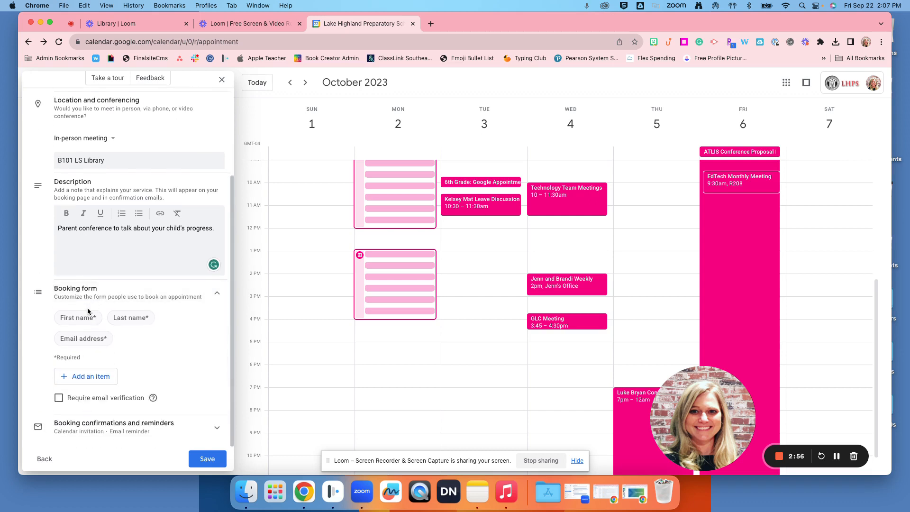
left_click(93, 381)
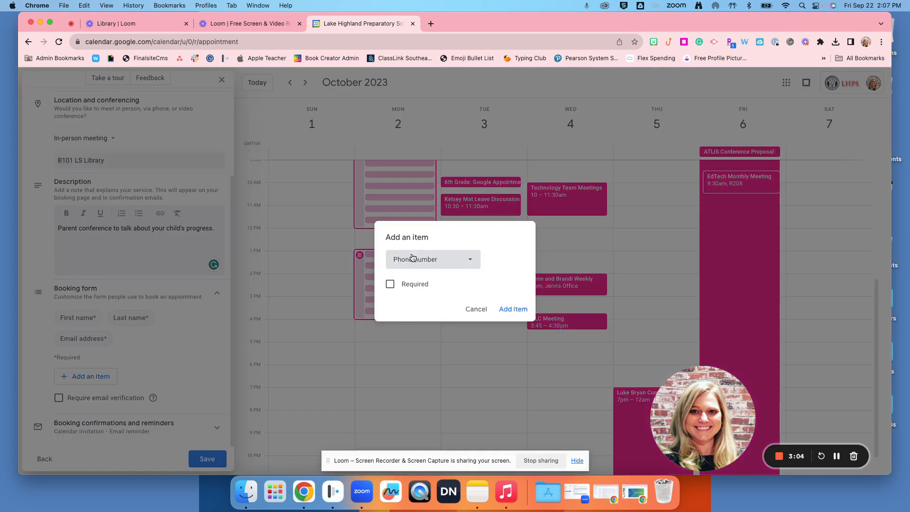
left_click(413, 258)
left_click(400, 295)
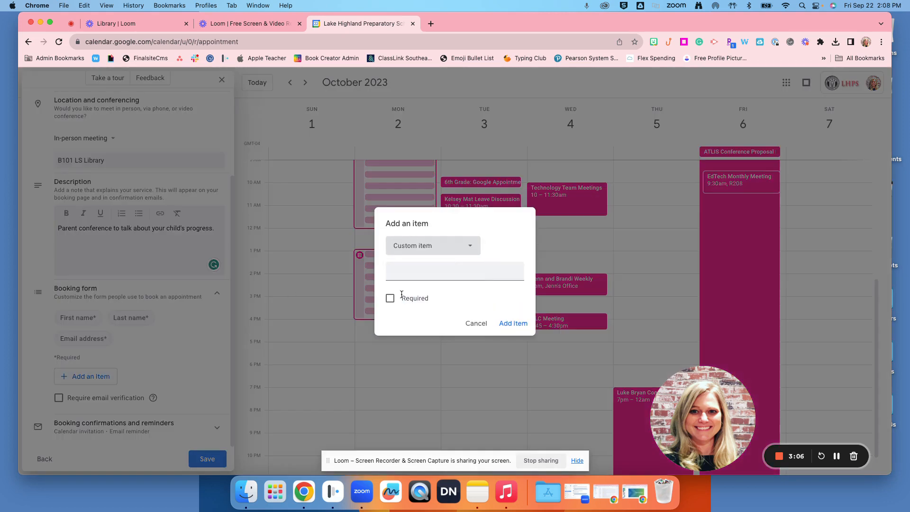
left_click(398, 269)
type("S")
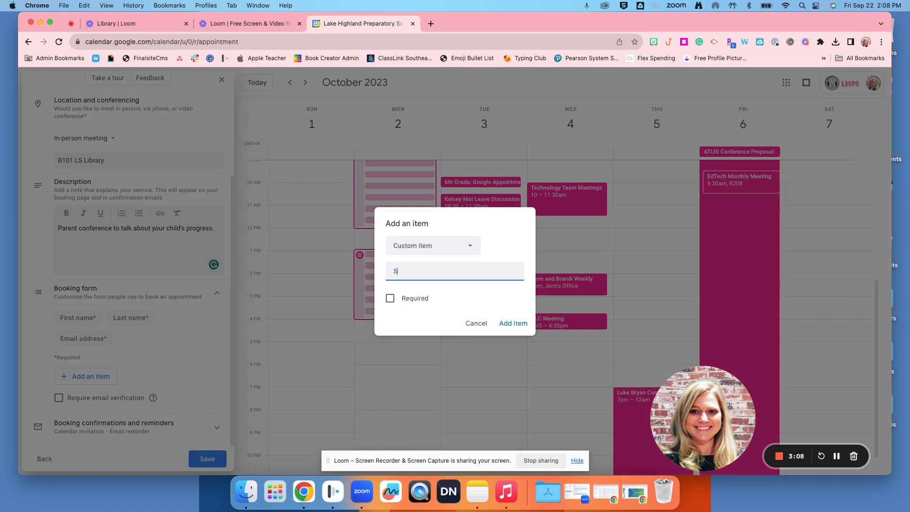
type("rtuudent Name")
left_click(391, 298)
left_click(514, 324)
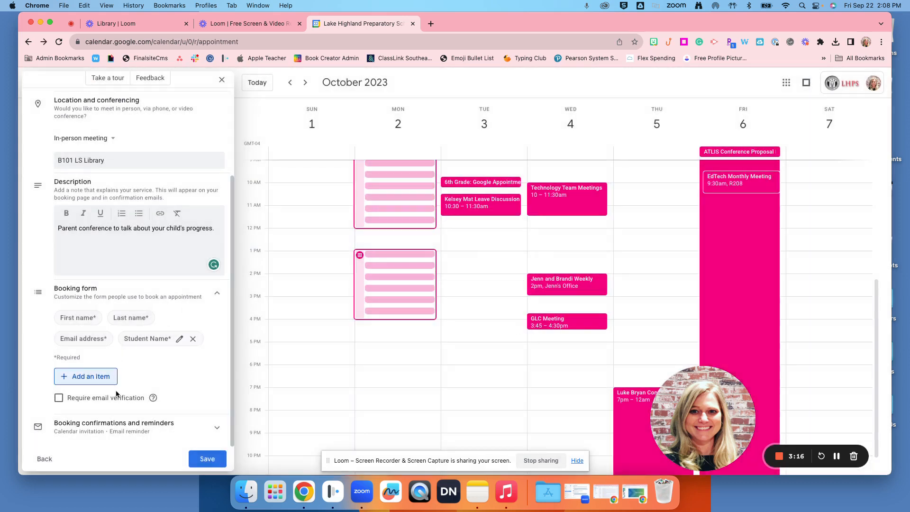
Check the booking confirmation and reminder options, keep the email reminder at 1 day before, and save the appointment schedule.
left_click(137, 429)
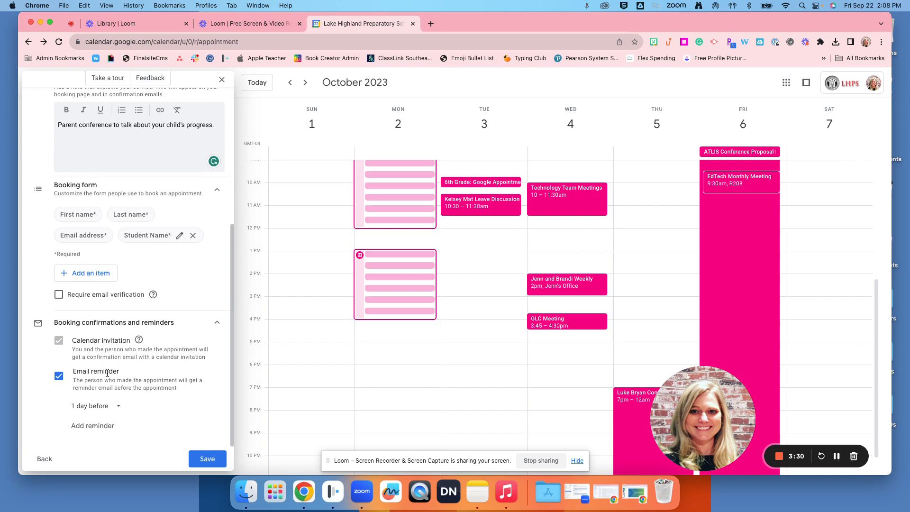
left_click(116, 407)
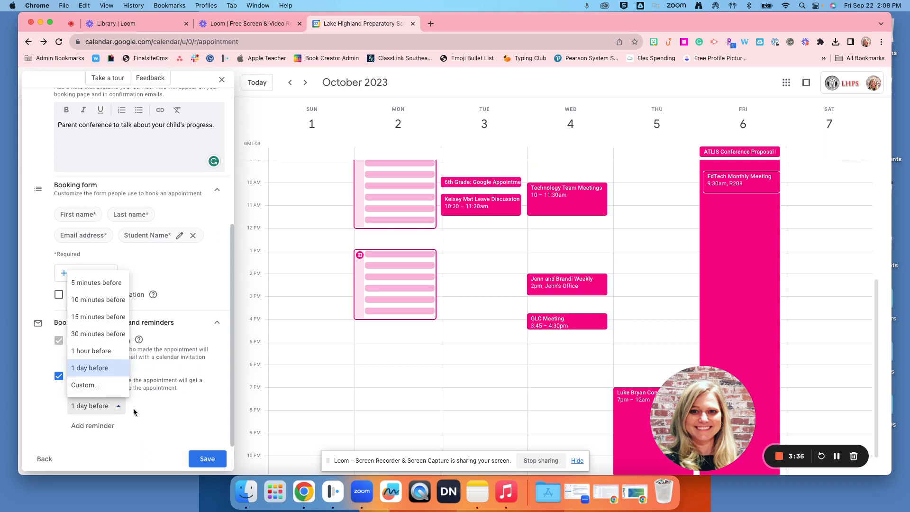
left_click(155, 423)
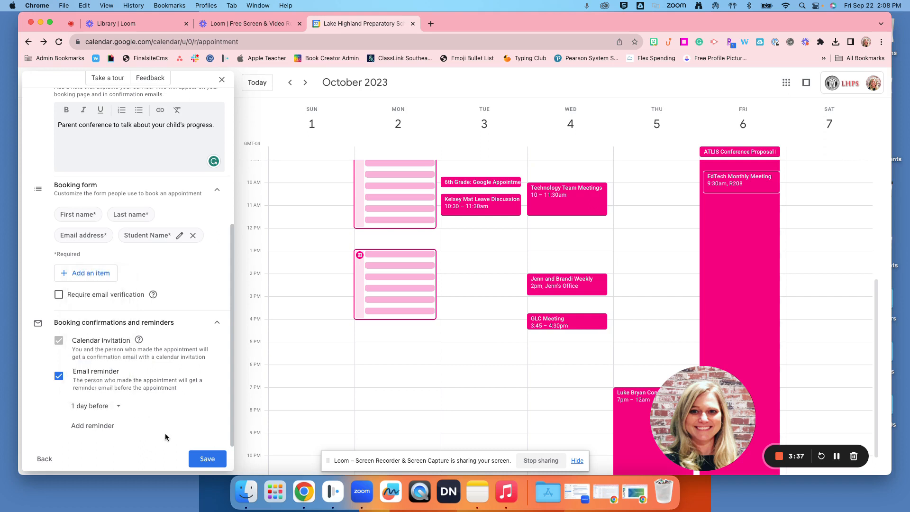
left_click(199, 461)
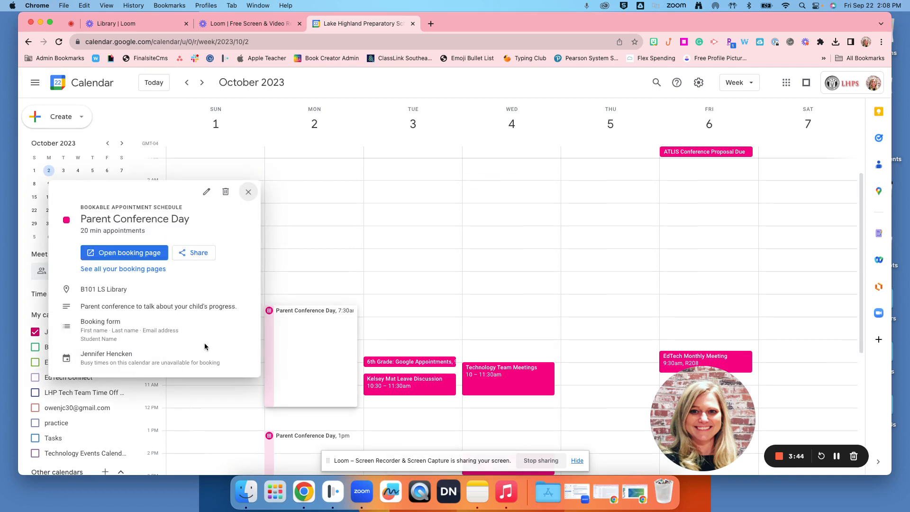
Open the booking page of the Parent Conference Day schedule and look through the appointment times offered on October 2.
left_click(837, 456)
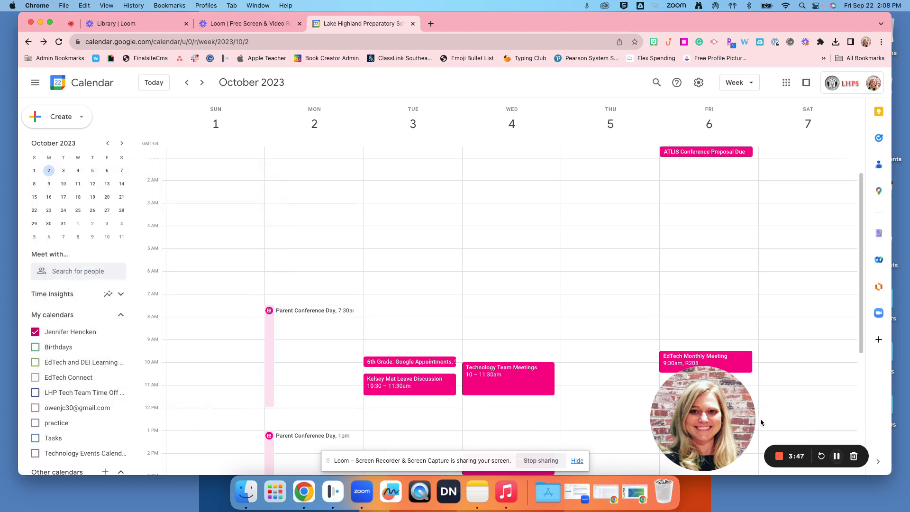
left_click(271, 322)
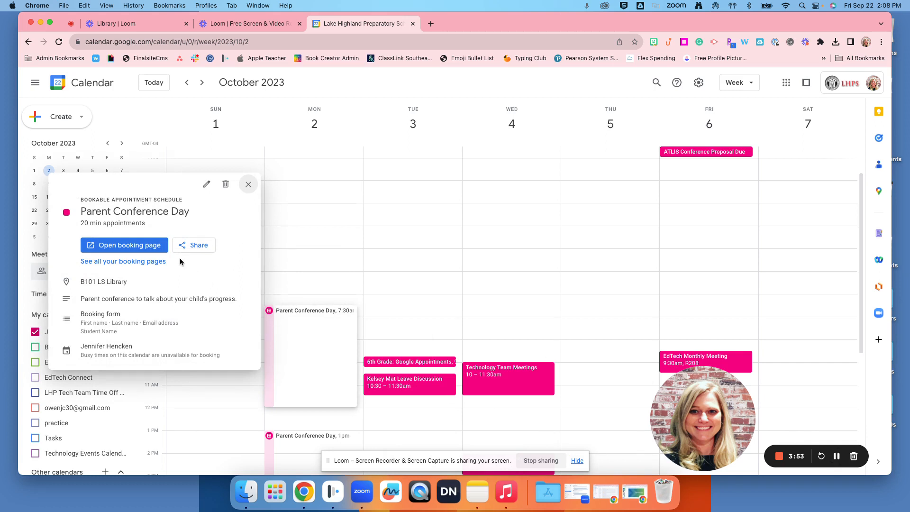
left_click(148, 244)
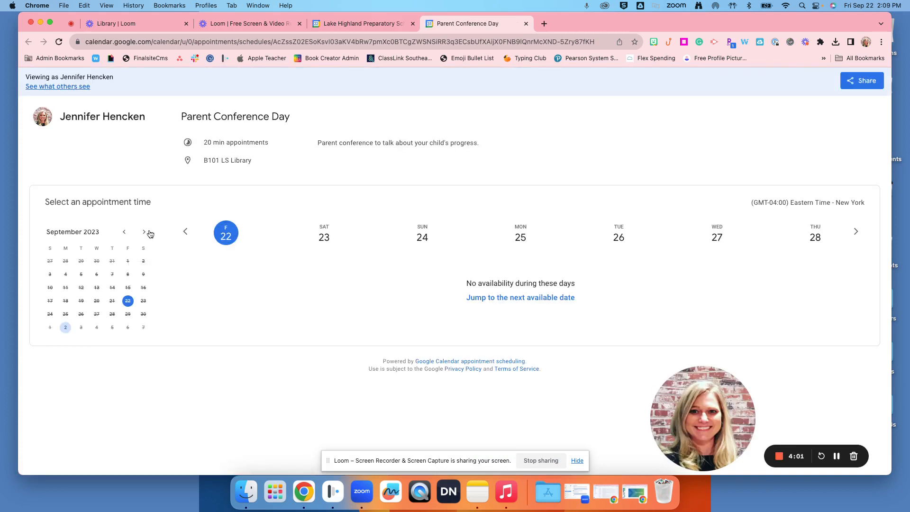
left_click(147, 233)
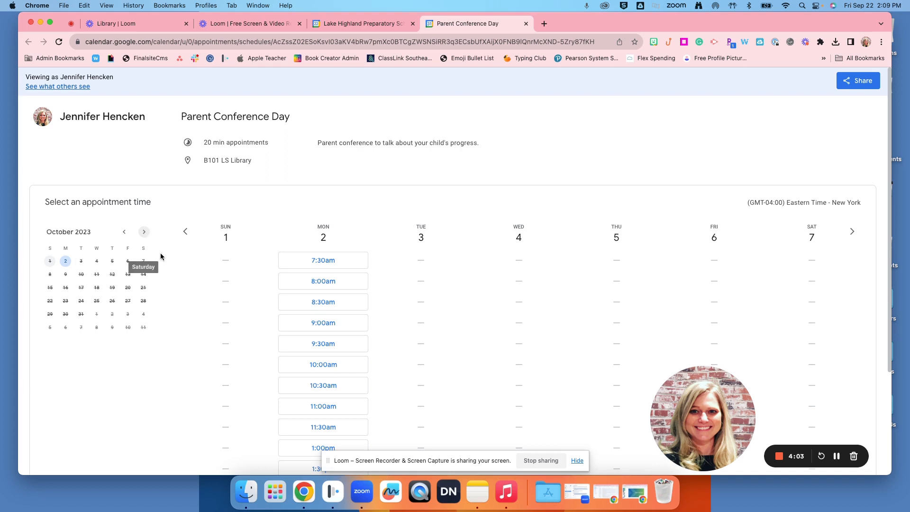
scroll(340, 323, "down", 5)
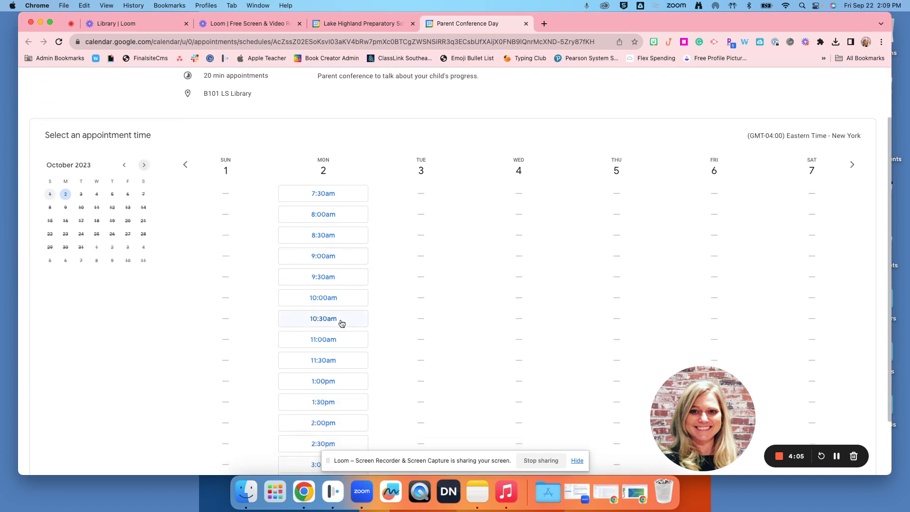
scroll(341, 323, "up", 3)
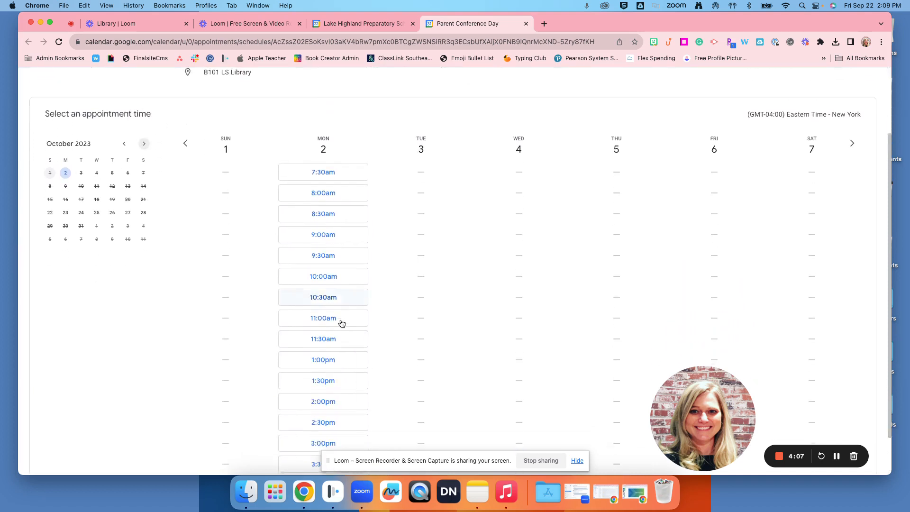
scroll(341, 324, "up", 1)
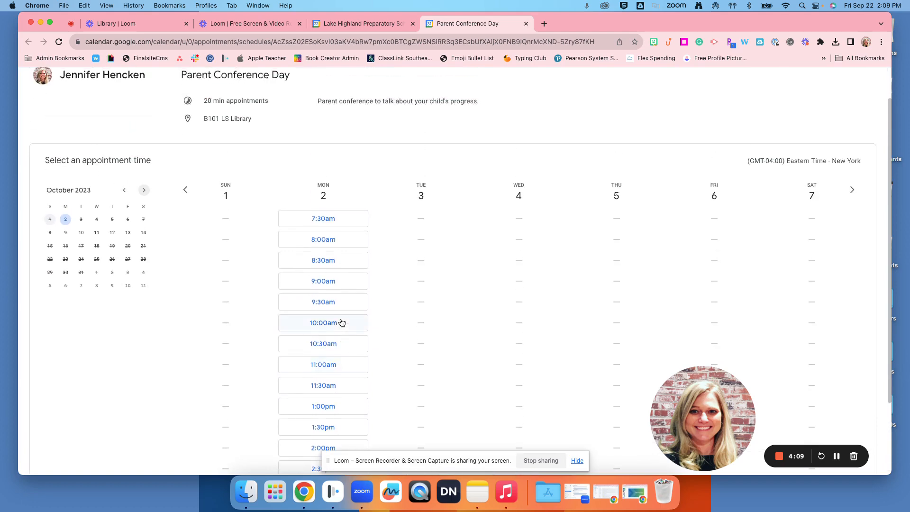
Book the 10:00am test appointment on October 2 with "Practice" as the student name, and close the confirmation.
left_click(341, 323)
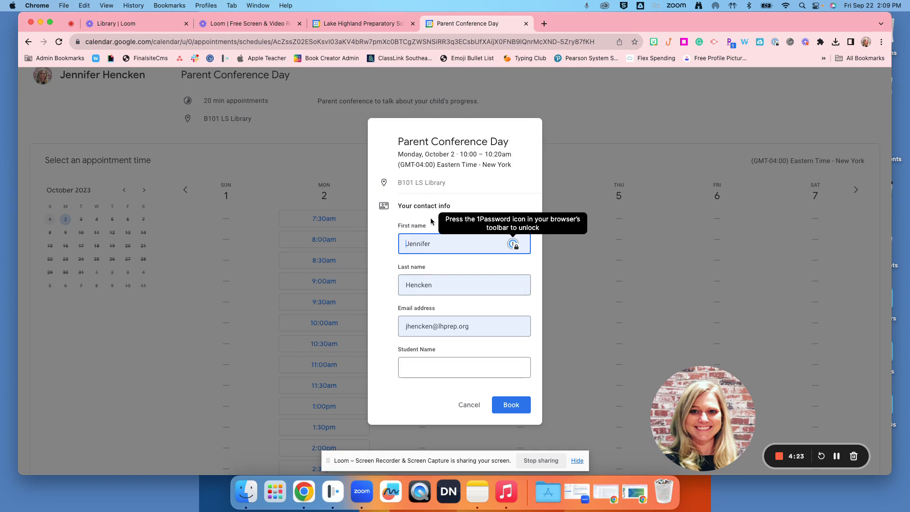
left_click(421, 371)
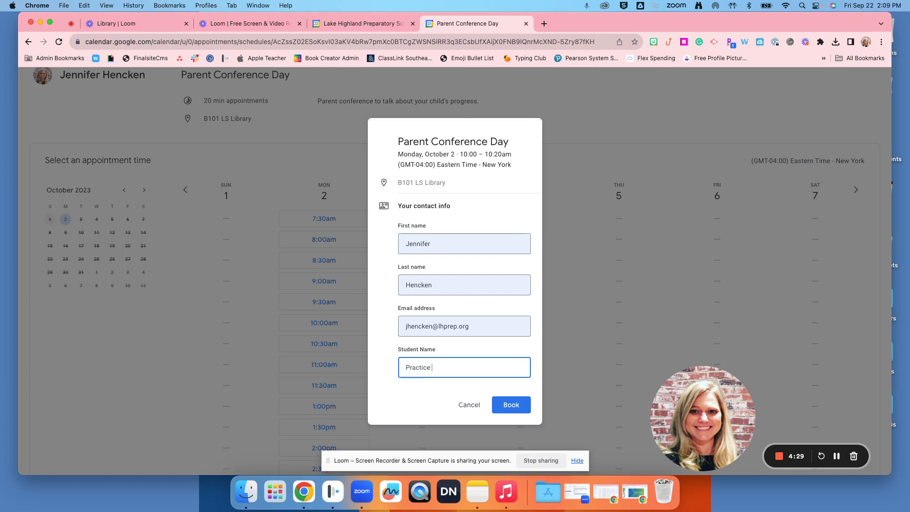
left_click(504, 406)
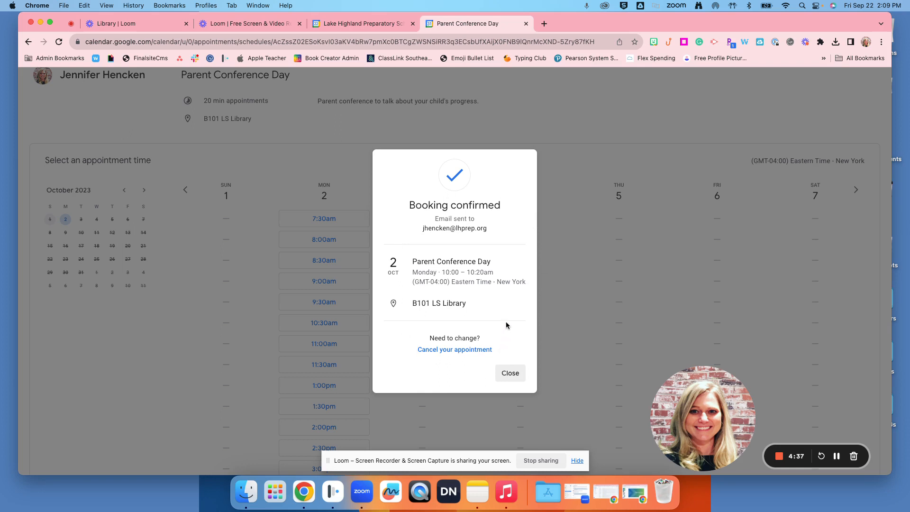
left_click(503, 373)
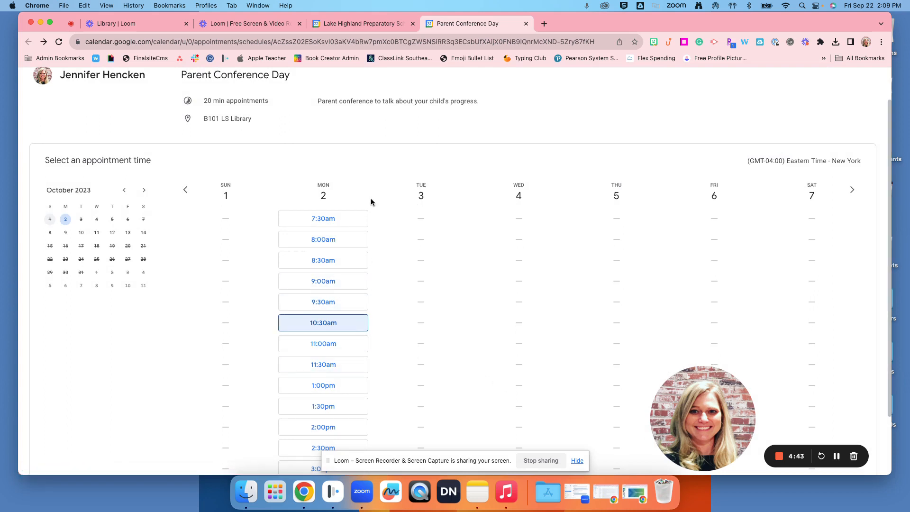
Return to the calendar week view and check how the booked conference appears on Monday, October 2.
left_click(357, 24)
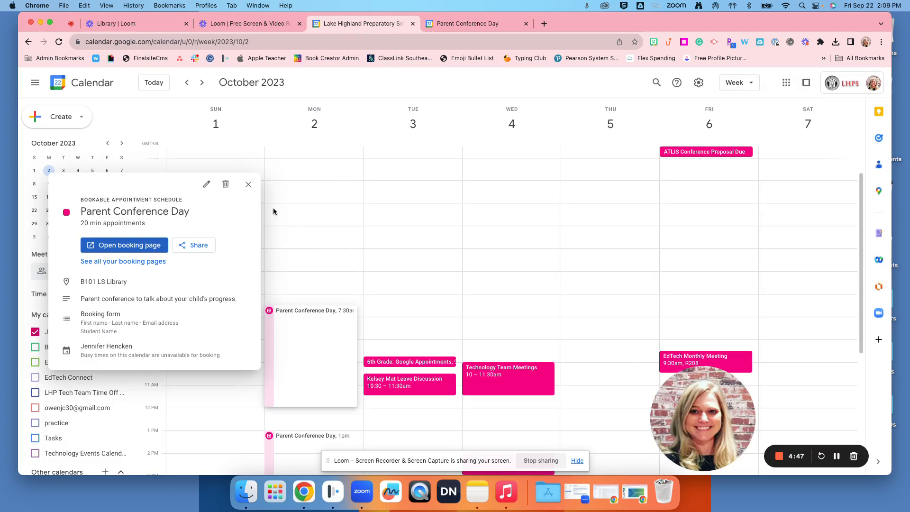
left_click(248, 185)
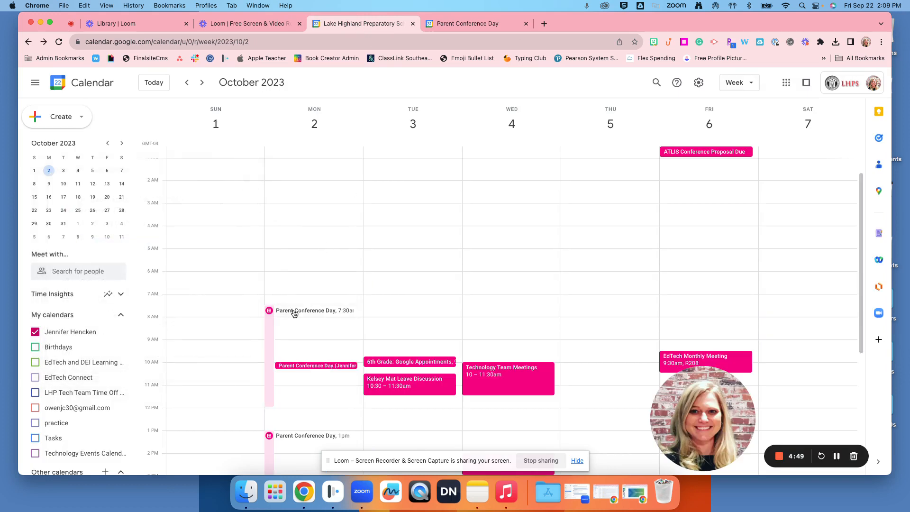
scroll(293, 313, "down", 1)
scroll(293, 313, "down", 1)
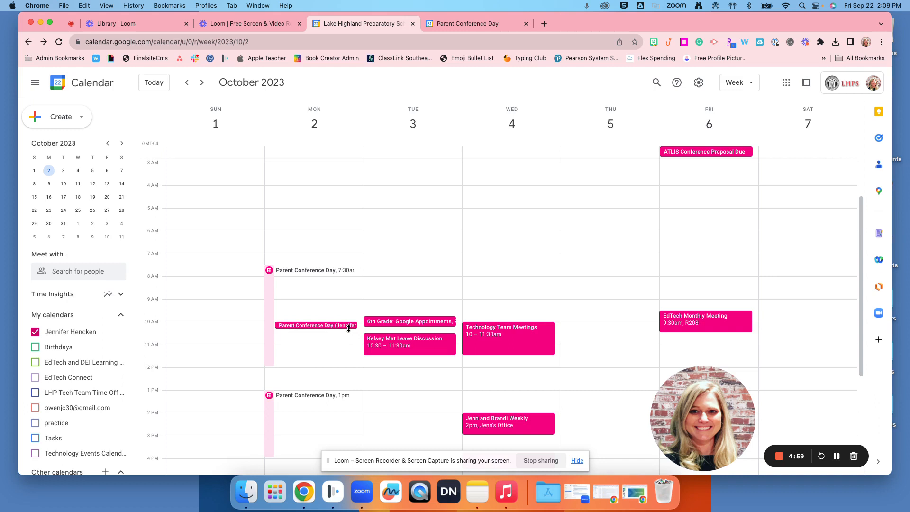
Copy the sharing link to the single Parent Conference Day booking page and close the schedule details.
left_click(272, 276)
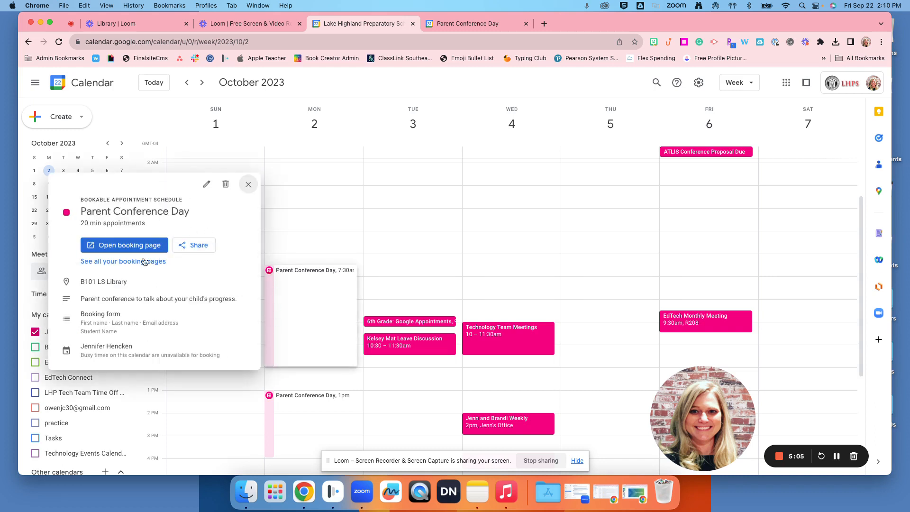
left_click(189, 250)
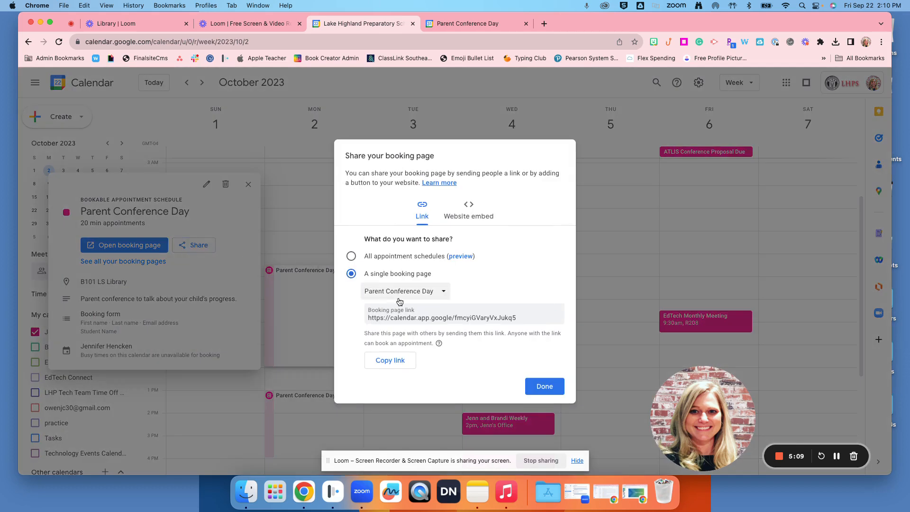
left_click(376, 362)
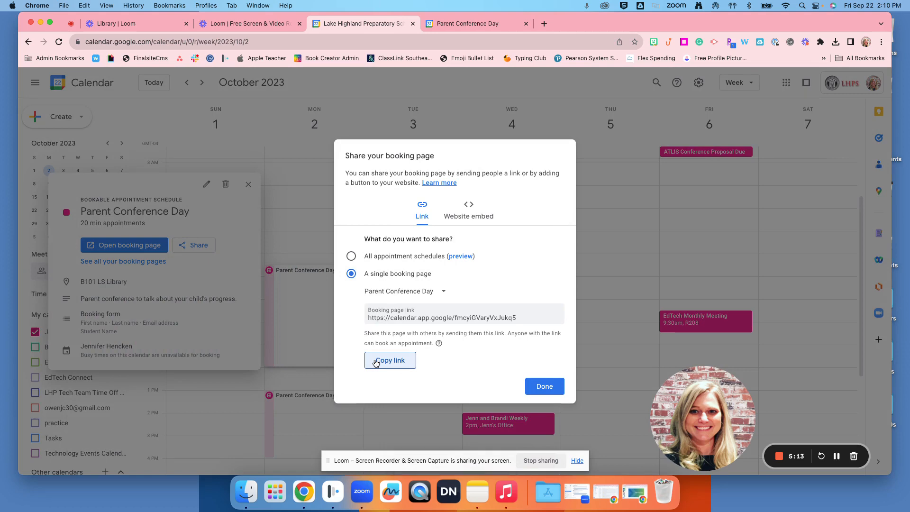
left_click(544, 386)
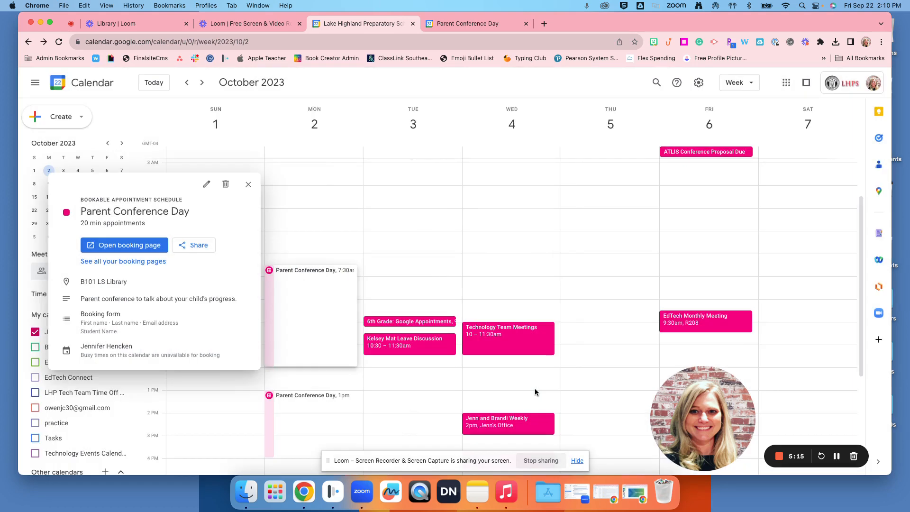
left_click(248, 184)
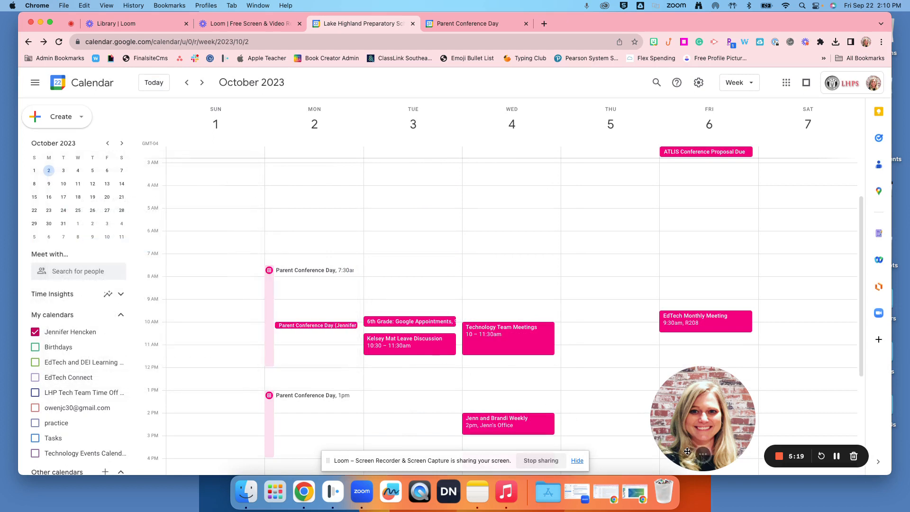